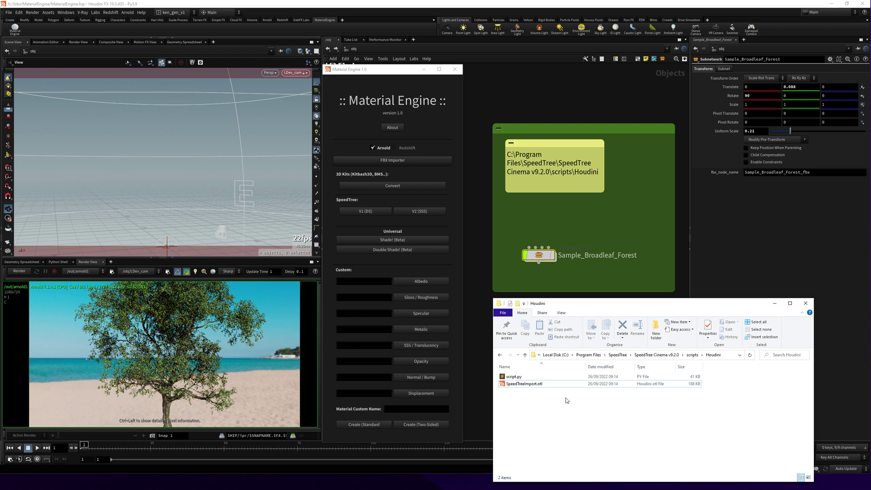
# Select SpeedTreeImport.otl in the scripts folder, then minimize that window to get back to Houdini.
pyautogui.click(524, 386)
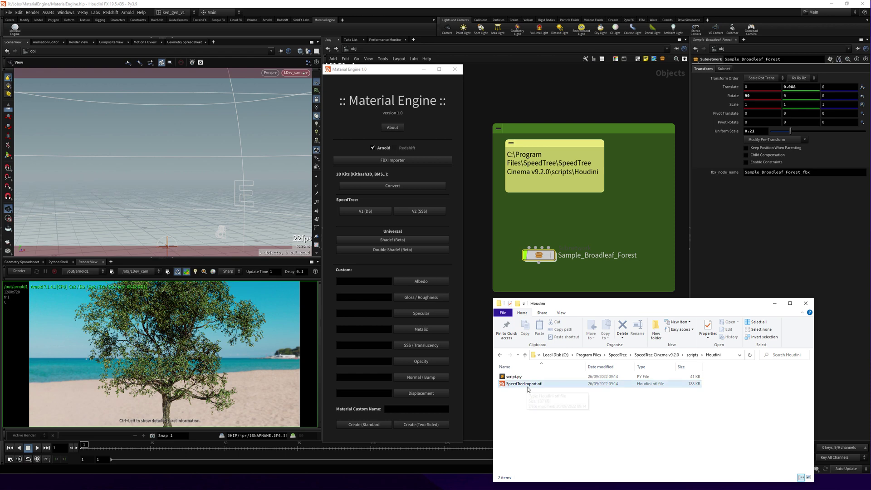
pyautogui.click(775, 303)
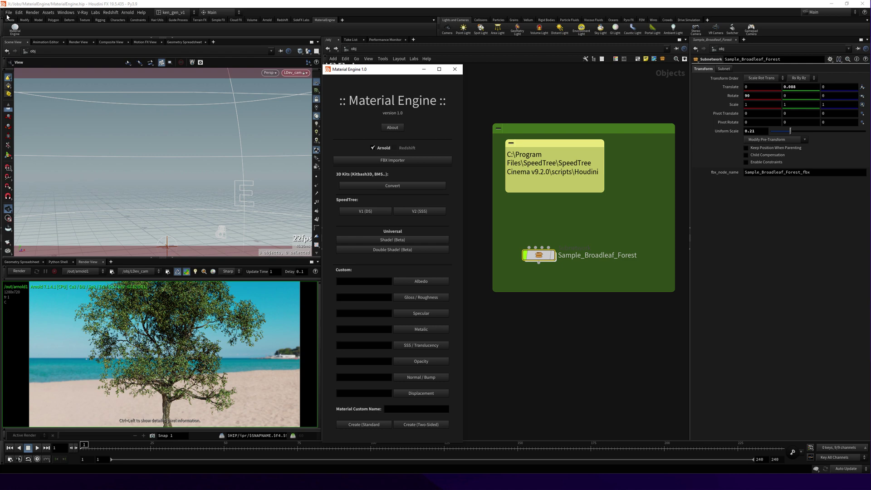
# Look through the File > Import options, then dismiss the menu.
pyautogui.click(8, 13)
pyautogui.moveTo(48, 145)
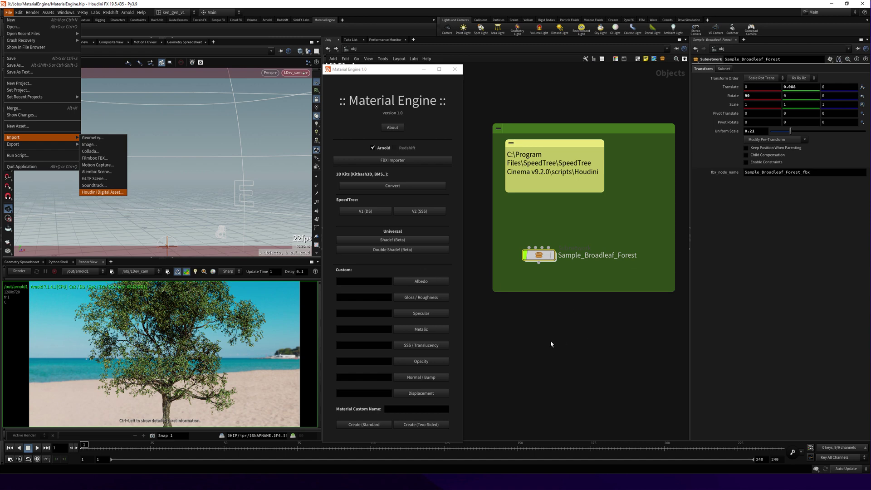
pyautogui.click(541, 348)
# Search 'spee' and place a SpeedTree Importer node in the object network.
pyautogui.press('Tab')
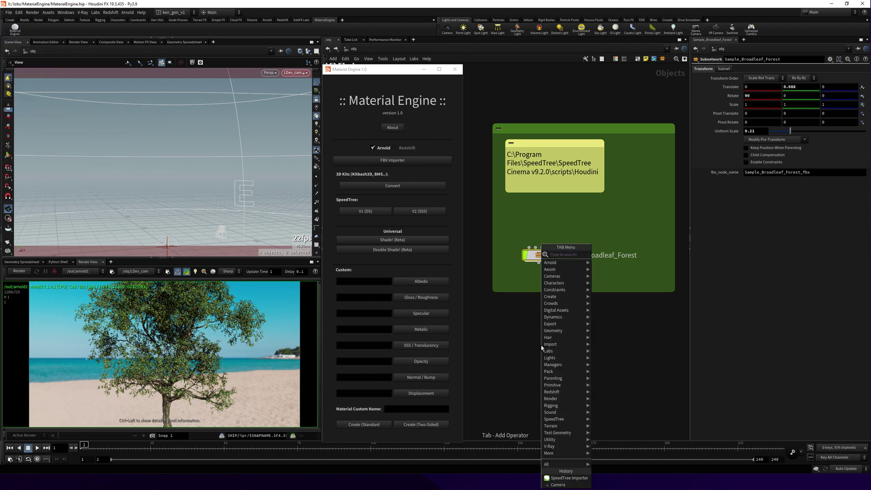
pyautogui.write('spee')
pyautogui.click(607, 257)
pyautogui.click(567, 334)
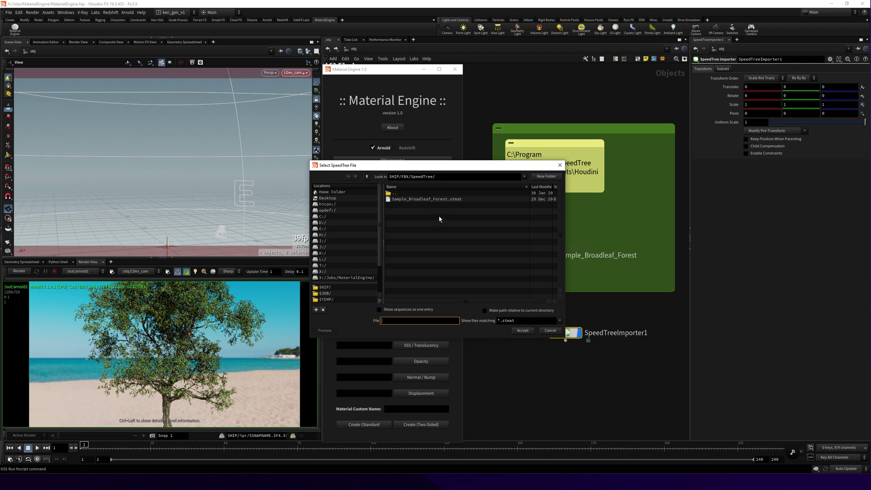
# Load Sample_Broadleaf_Forest.stmat, choose SpeedTree Mantra shaders, and close the Materials dialog.
pyautogui.click(466, 202)
pyautogui.doubleClick(464, 200)
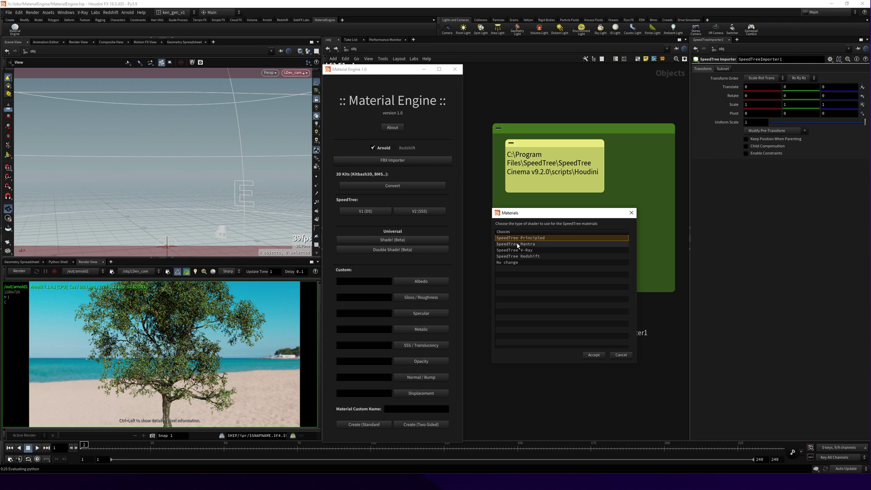
pyautogui.click(518, 244)
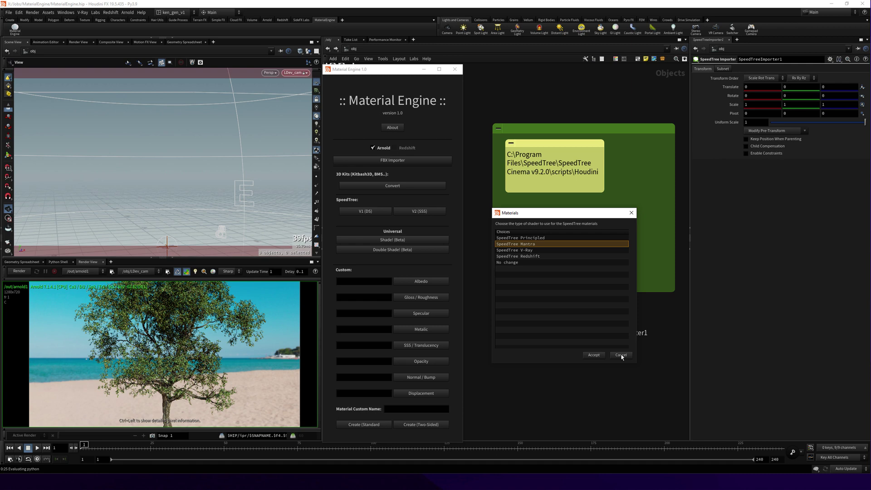
pyautogui.click(595, 355)
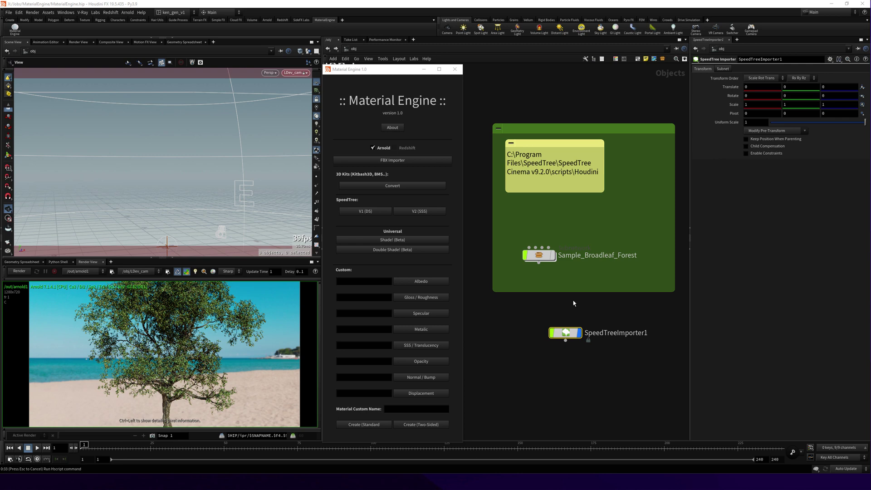
# Delete the Sample_Broadleaf_Forest_fbx1 tree node from the network.
pyautogui.press('3')
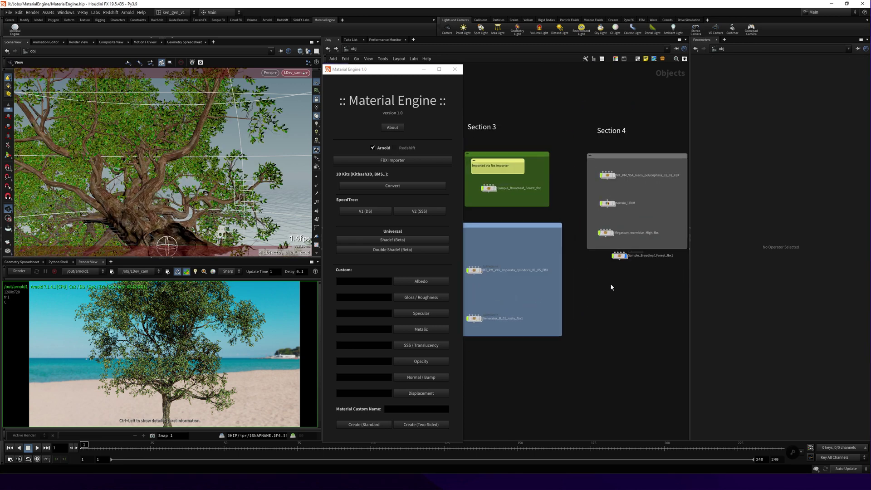
pyautogui.click(614, 257)
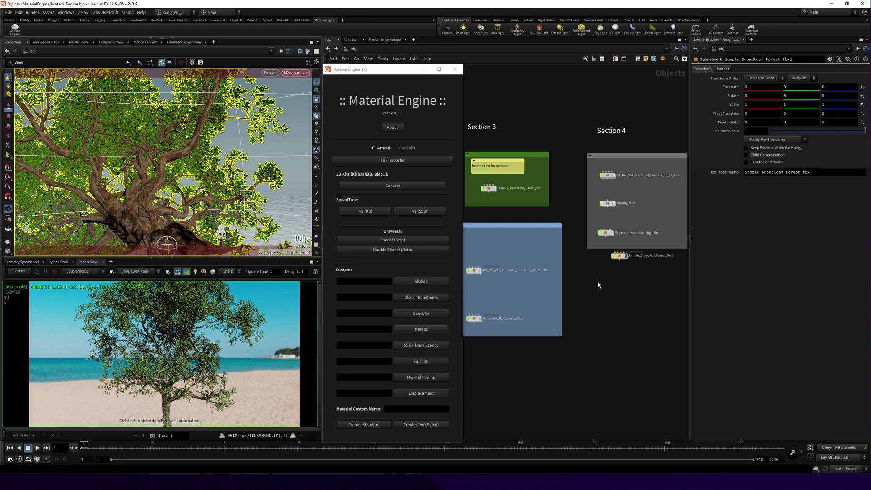
pyautogui.press('Delete')
pyautogui.scroll(-4, 597, 290)
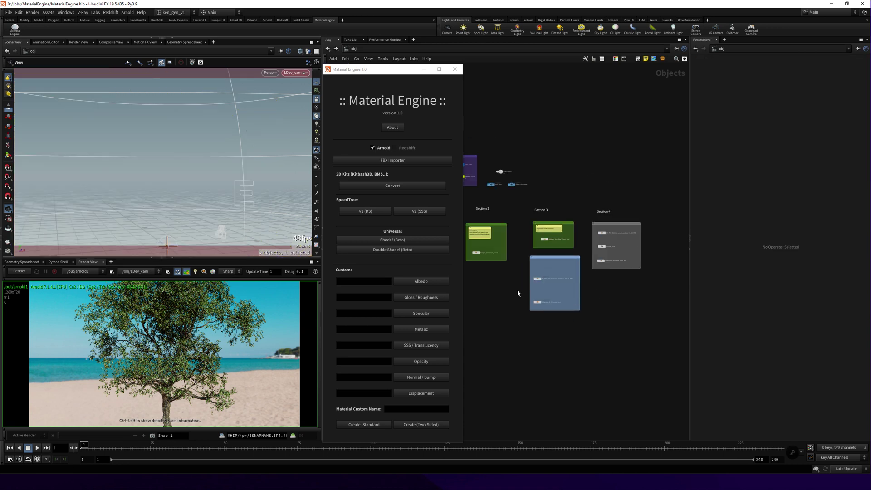
# Inspect Leaf_1_Spring_Mat's Opacity Map path in Sample_Broadleaf_Forest's Materials, then return up.
pyautogui.press('2')
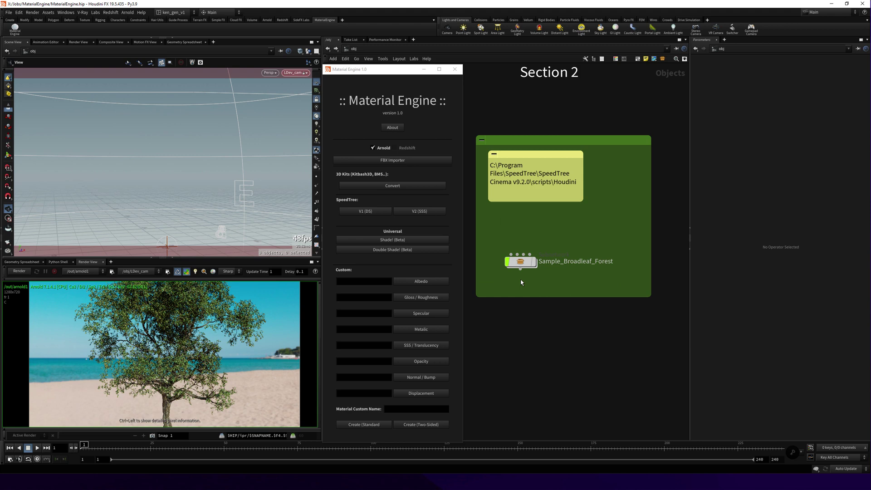
pyautogui.doubleClick(520, 263)
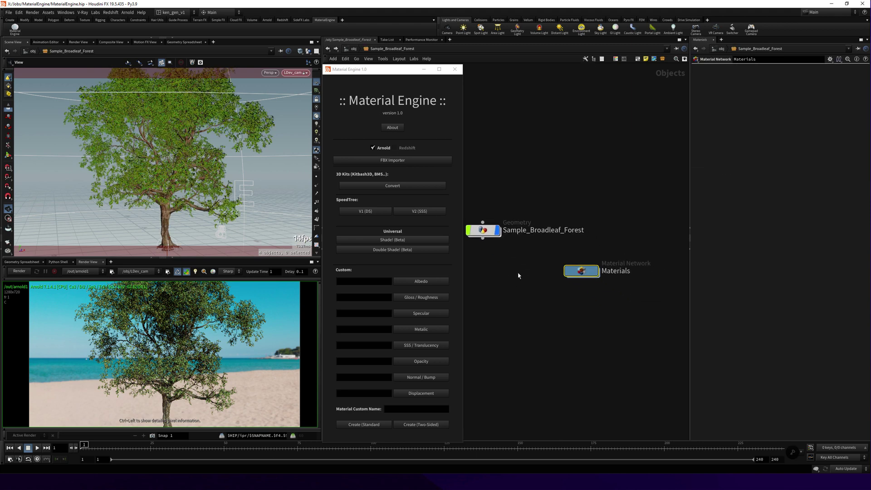
pyautogui.doubleClick(581, 271)
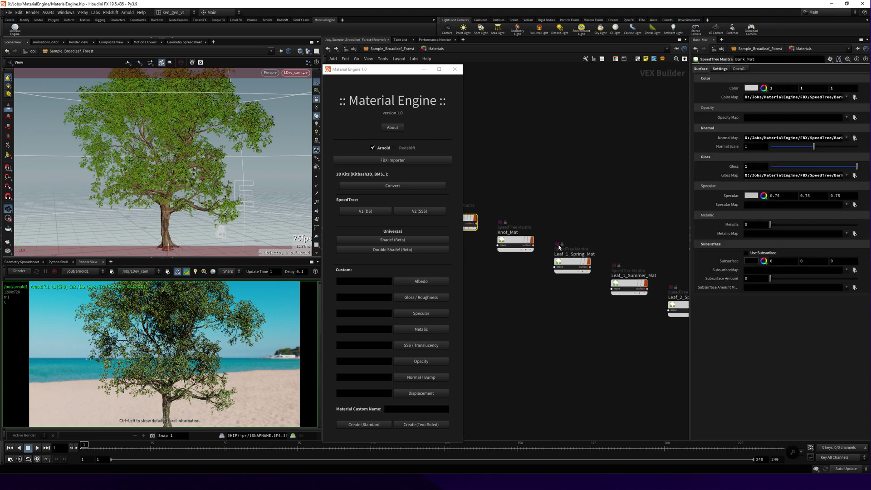
pyautogui.scroll(3, 559, 248)
pyautogui.moveTo(614, 210); pyautogui.dragTo(552, 295)
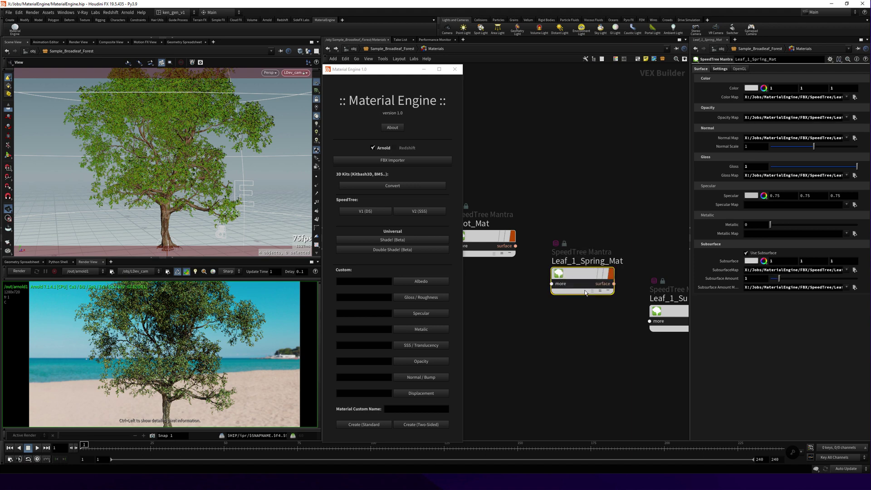
pyautogui.click(756, 117)
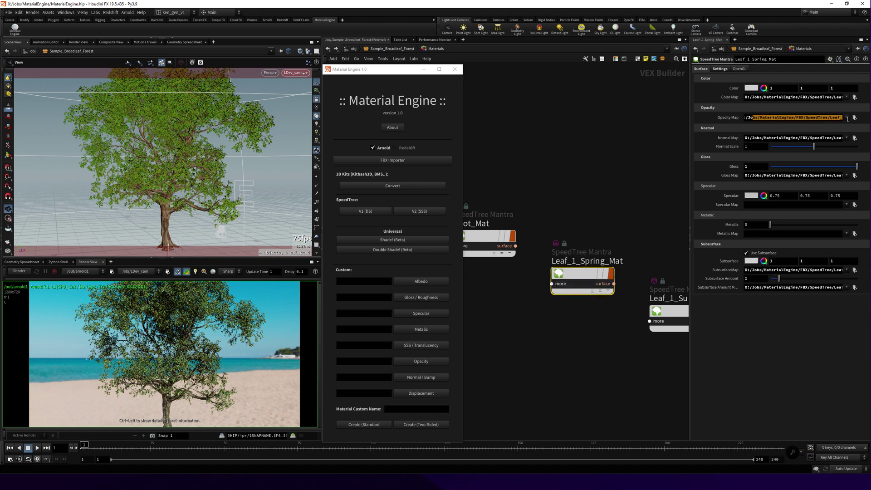
pyautogui.click(405, 50)
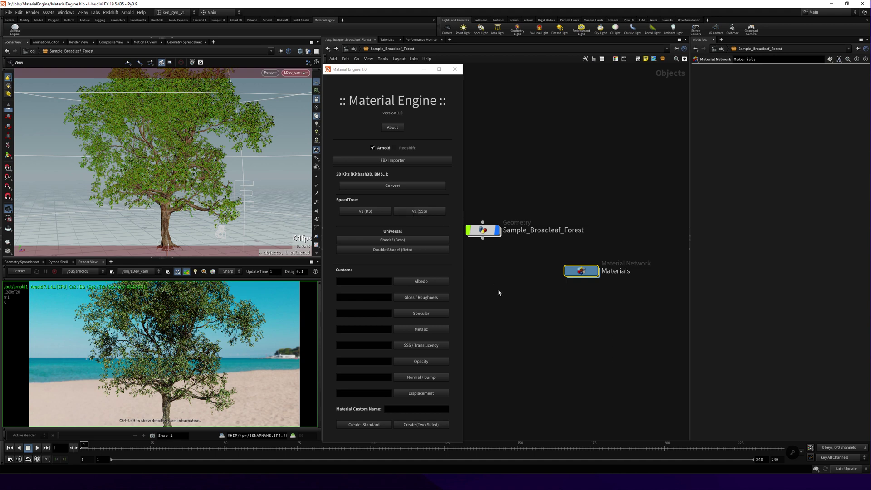
# Run Material Engine's SpeedTree V1 (DS) conversion using the $HIP/FBX/SpeedTree/ texture folder.
pyautogui.moveTo(499, 292)
pyautogui.mouseDown(button='middle')
pyautogui.moveTo(529, 287)
pyautogui.moveTo(500, 282)
pyautogui.mouseUp(button='middle')
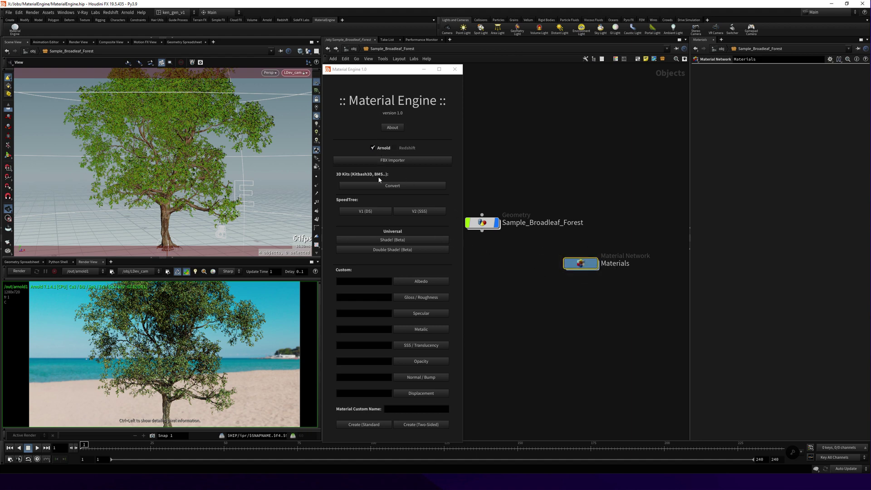
pyautogui.click(373, 211)
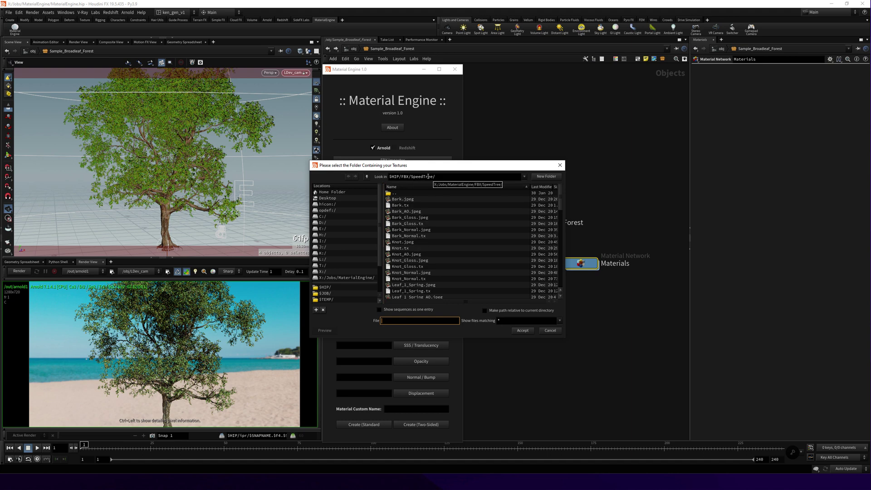
pyautogui.click(523, 330)
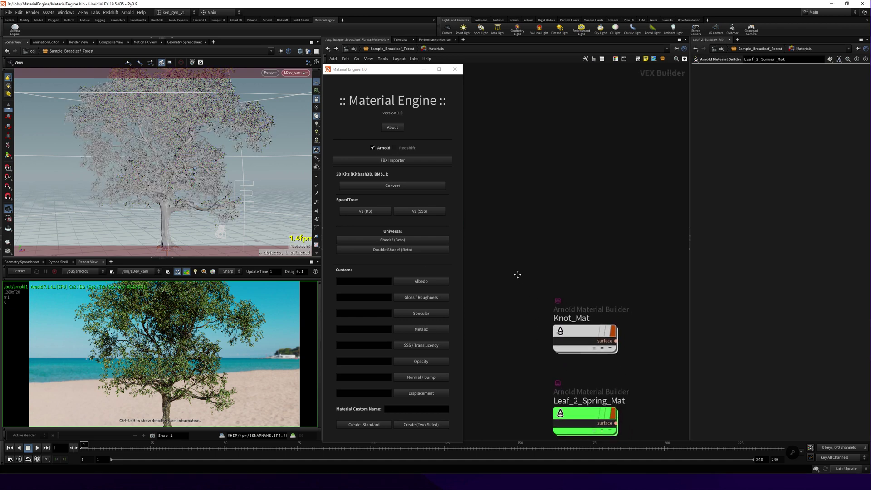
# Open the Leaf_2_Spring_Mat network and examine its back shader and two_sided1 node.
pyautogui.moveTo(636, 335); pyautogui.dragTo(574, 298, button='middle')
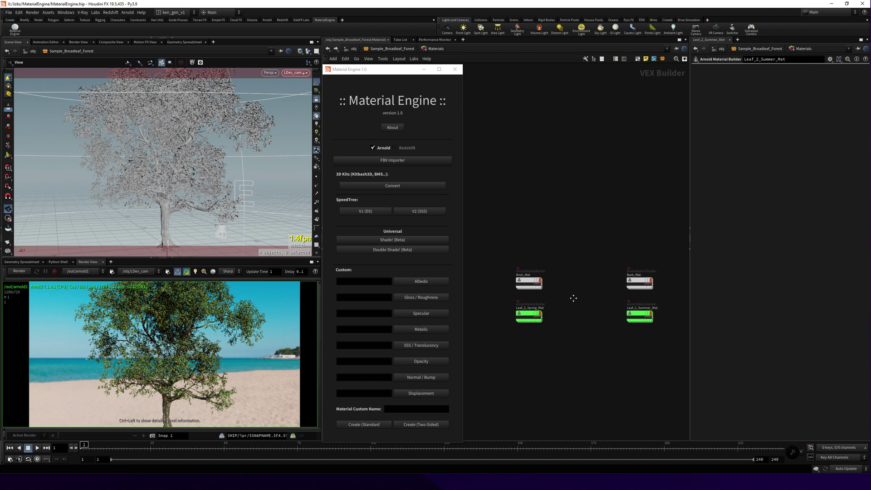
pyautogui.doubleClick(522, 316)
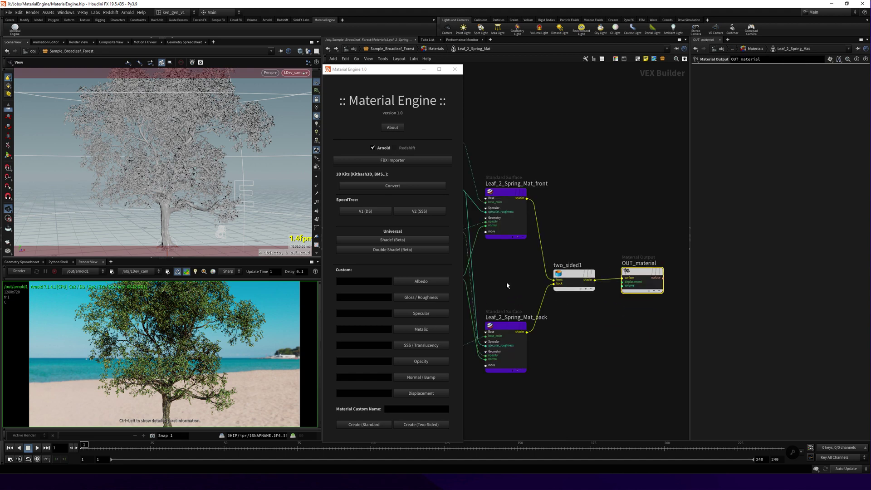
pyautogui.moveTo(507, 284); pyautogui.dragTo(606, 255, button='middle')
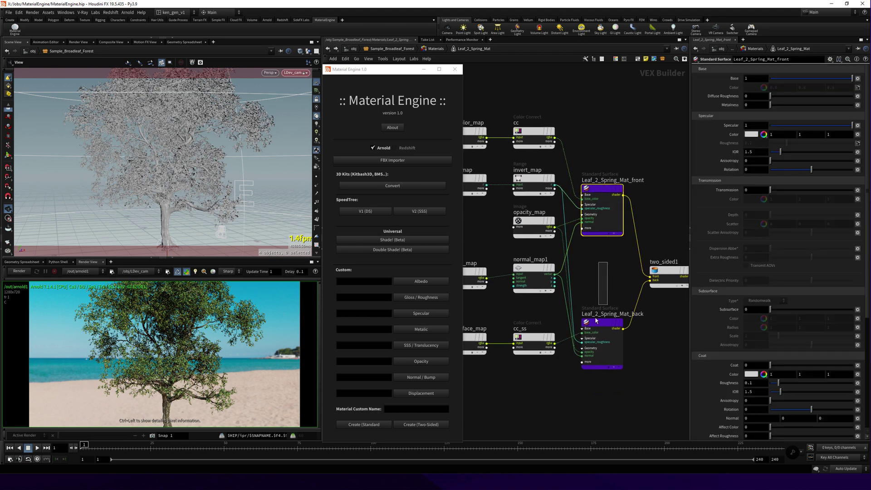
pyautogui.click(591, 367)
pyautogui.moveTo(591, 368); pyautogui.dragTo(554, 369, button='middle')
pyautogui.click(631, 272)
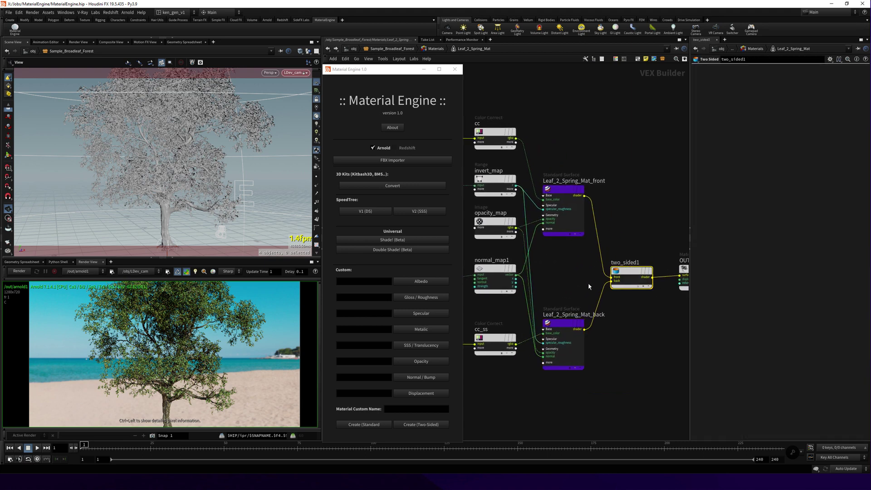
pyautogui.moveTo(553, 275); pyautogui.dragTo(612, 275, button='middle')
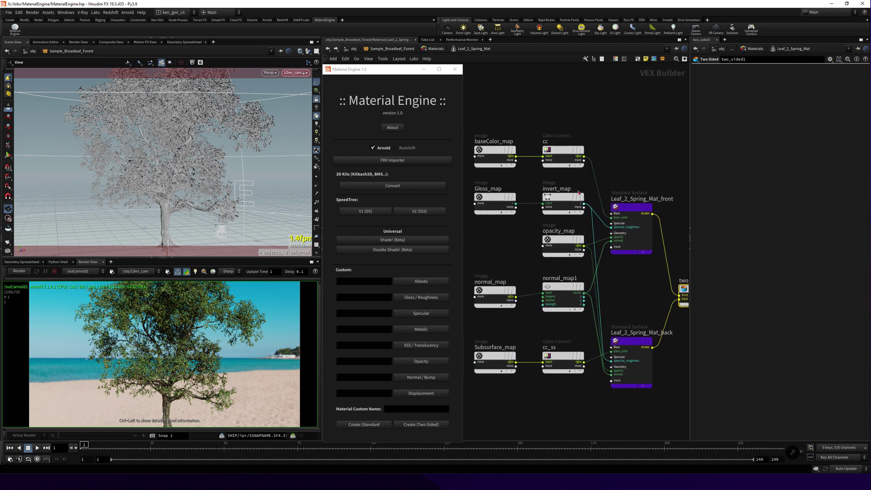
# Check the baseColor_map and Subsurface_map textures, then show the Leaf_2_Spring_Mat_back shader settings.
pyautogui.click(491, 154)
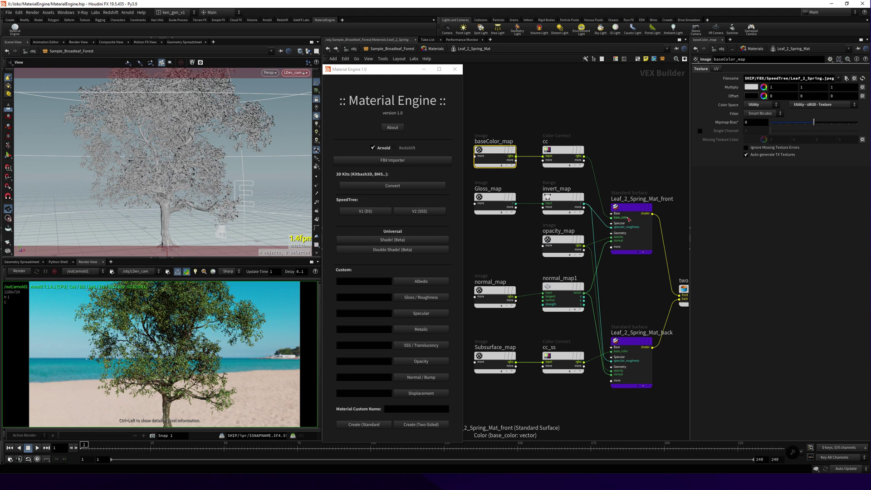
pyautogui.scroll(-3, 647, 159)
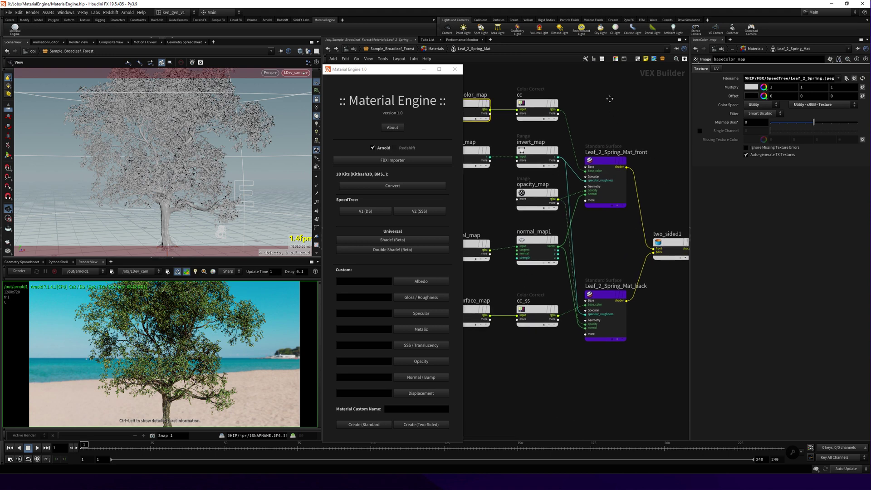
pyautogui.scroll(-2, 587, 252)
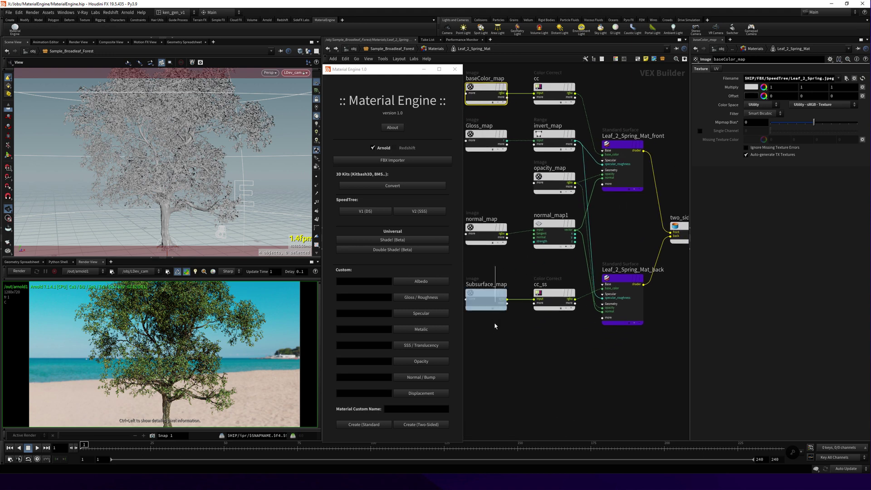
pyautogui.click(486, 297)
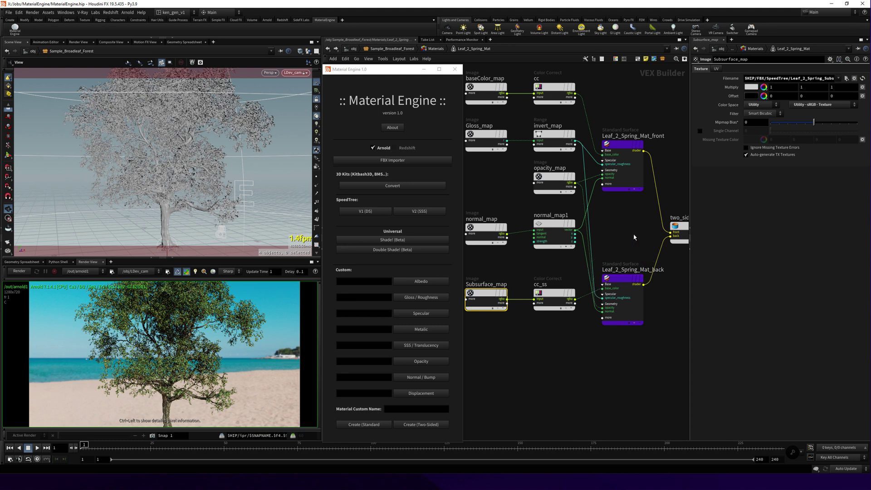
pyautogui.click(617, 304)
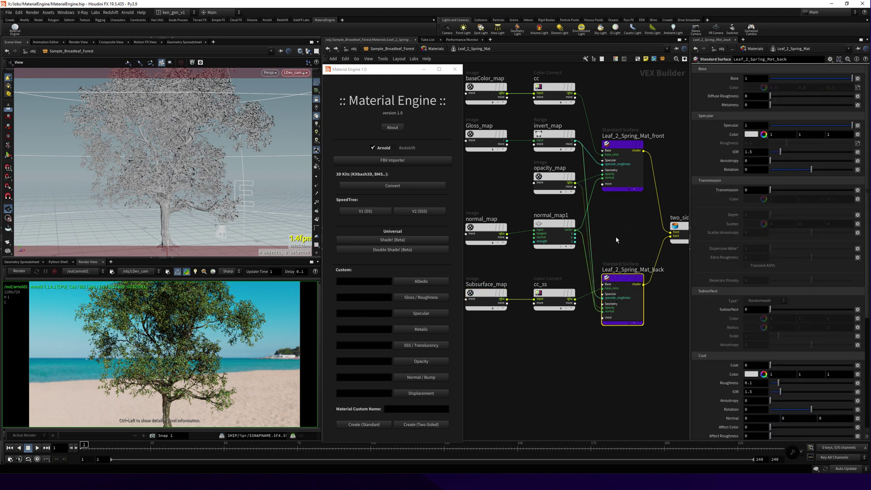
pyautogui.moveTo(617, 240); pyautogui.dragTo(618, 251, button='middle')
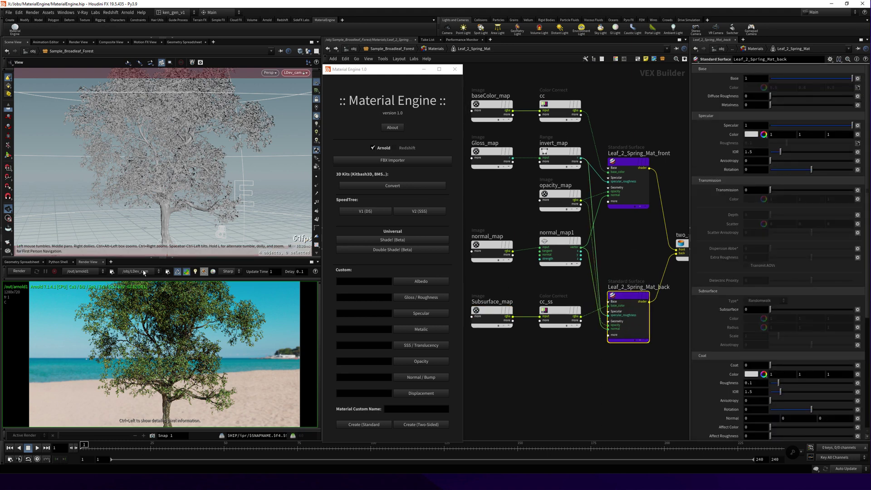
# Start an Arnold preview render, pause it, and keep LDev_cam as the render camera.
pyautogui.click(25, 272)
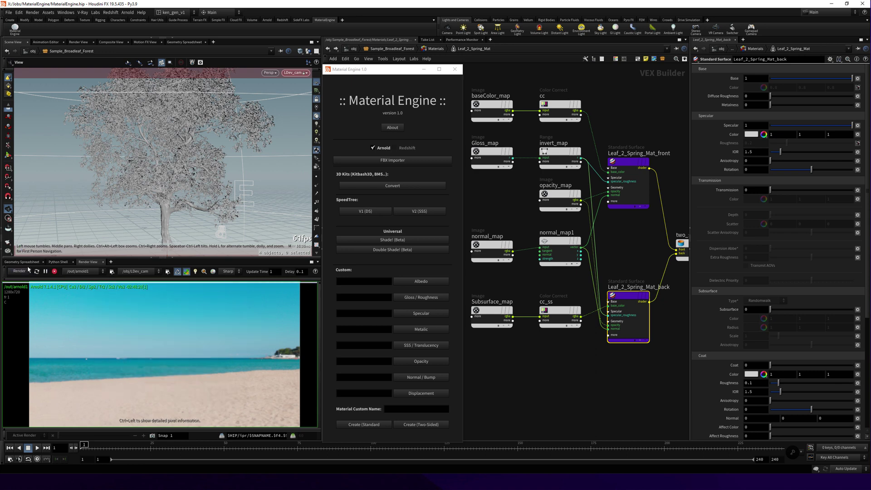
pyautogui.click(46, 271)
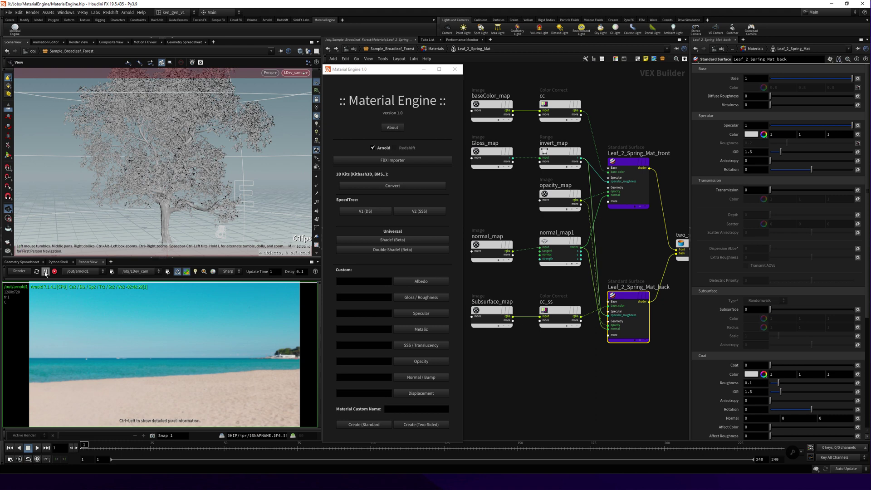
pyautogui.click(135, 271)
pyautogui.click(135, 271)
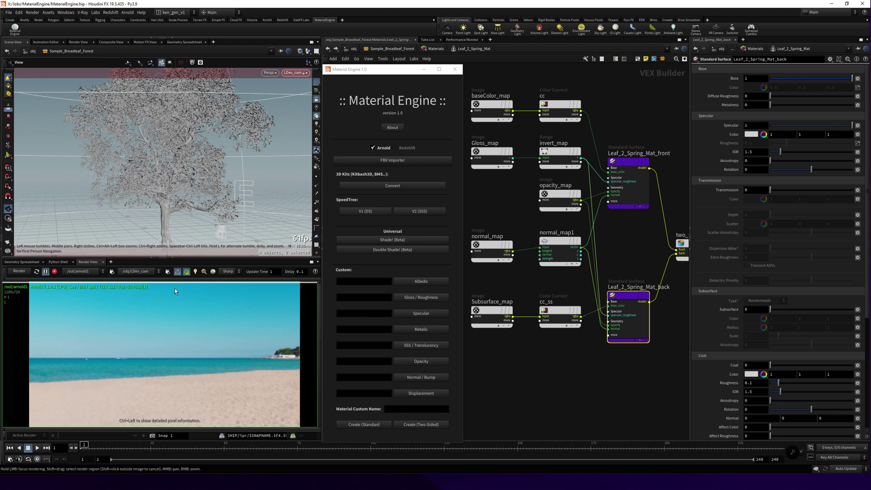
# Back at /obj, turn on Sample_Broadleaf_Forest's display flag and re-render in Arnold.
pyautogui.click(381, 49)
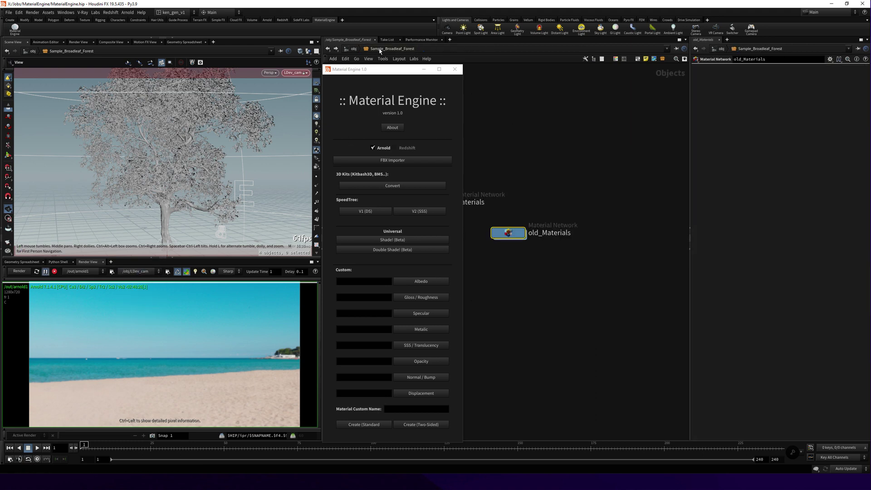
pyautogui.click(354, 48)
pyautogui.click(530, 262)
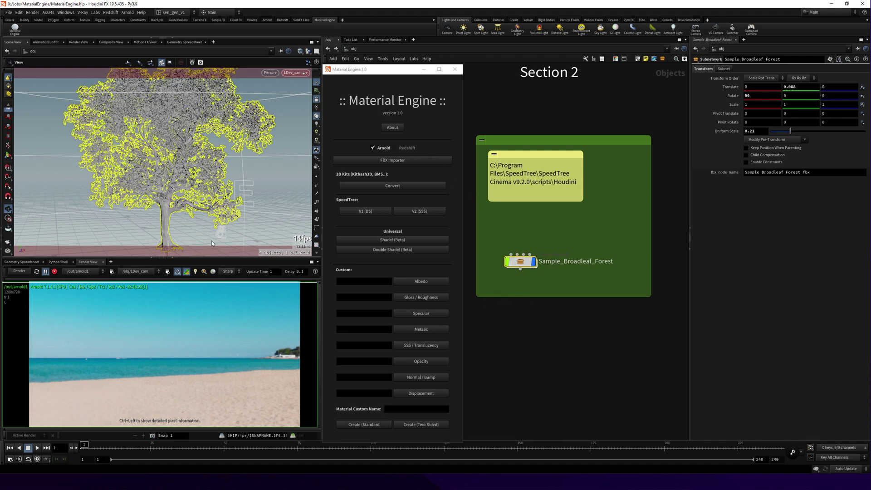
pyautogui.click(26, 272)
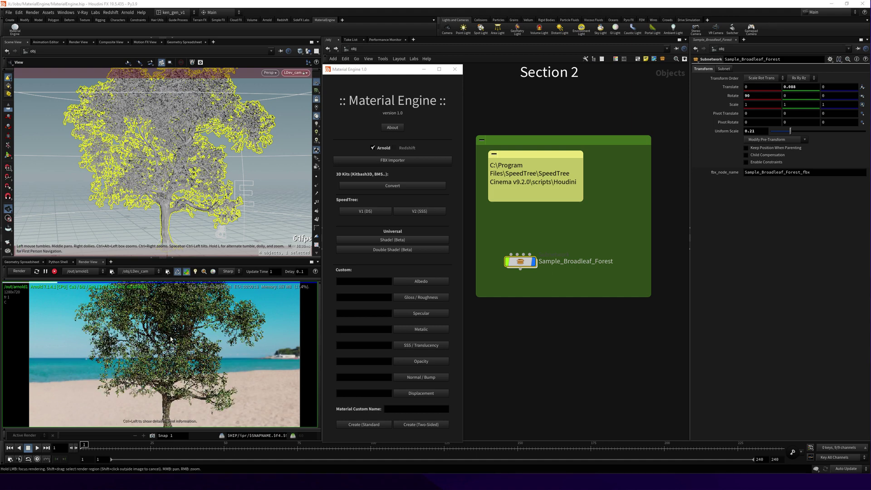
pyautogui.scroll(3, 177, 310)
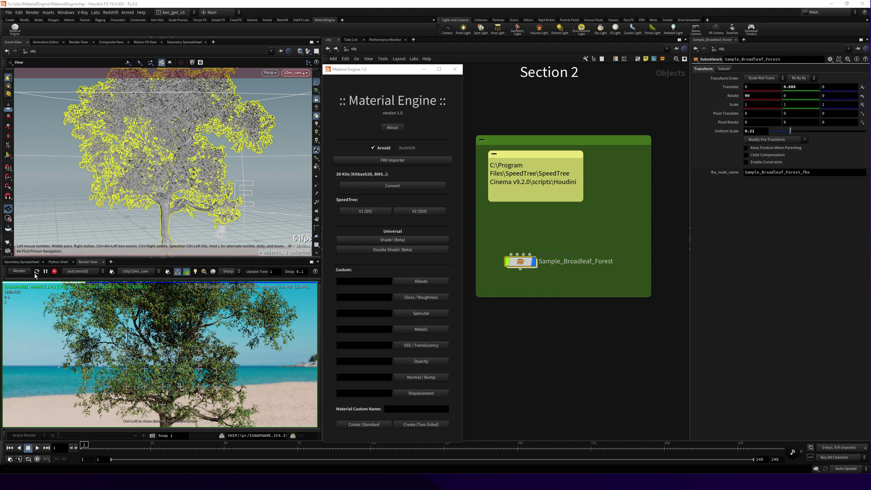
# Delete the generated Materials network inside Sample_Broadleaf_Forest.
pyautogui.doubleClick(520, 261)
pyautogui.click(489, 242)
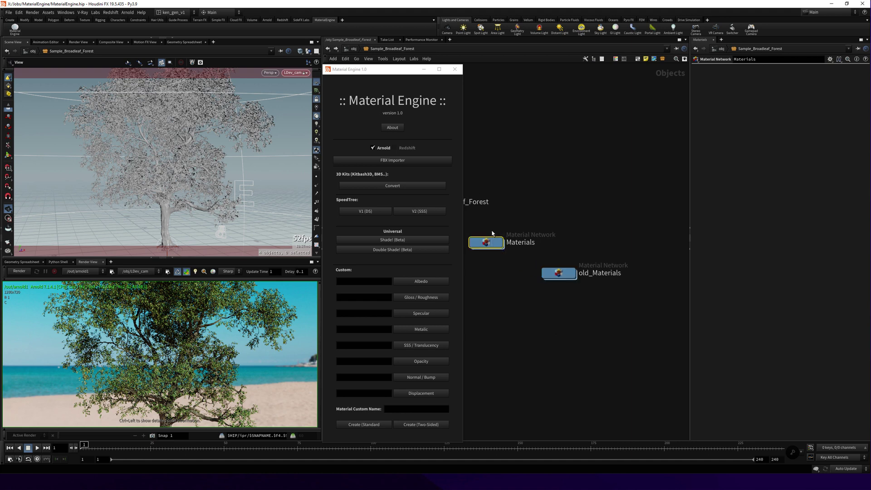
pyautogui.press('Delete')
# Rename old_Materials to Materials and check its SpeedTree Mantra leaf materials.
pyautogui.doubleClick(593, 274)
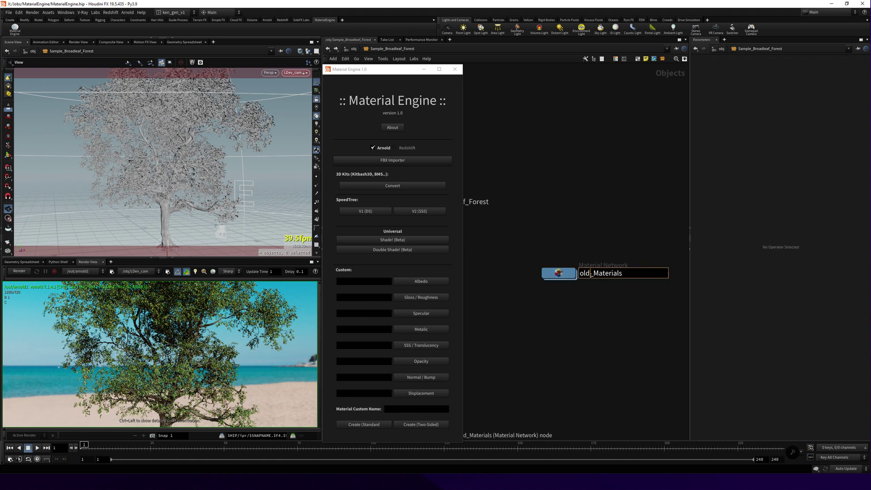
pyautogui.press('BackSpace')
pyautogui.press('BackSpace')
pyautogui.press('BackSpace')
pyautogui.press('BackSpace')
pyautogui.press('Return')
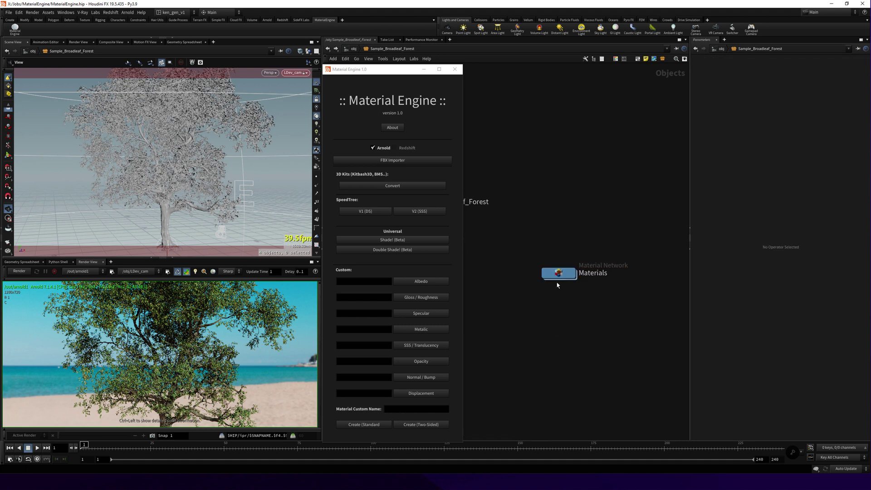
pyautogui.moveTo(559, 274); pyautogui.dragTo(517, 246)
pyautogui.doubleClick(518, 247)
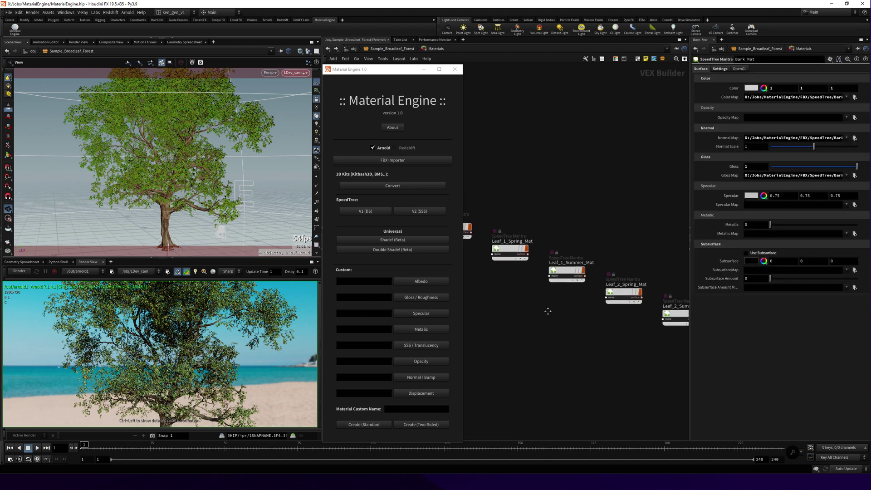
pyautogui.click(391, 49)
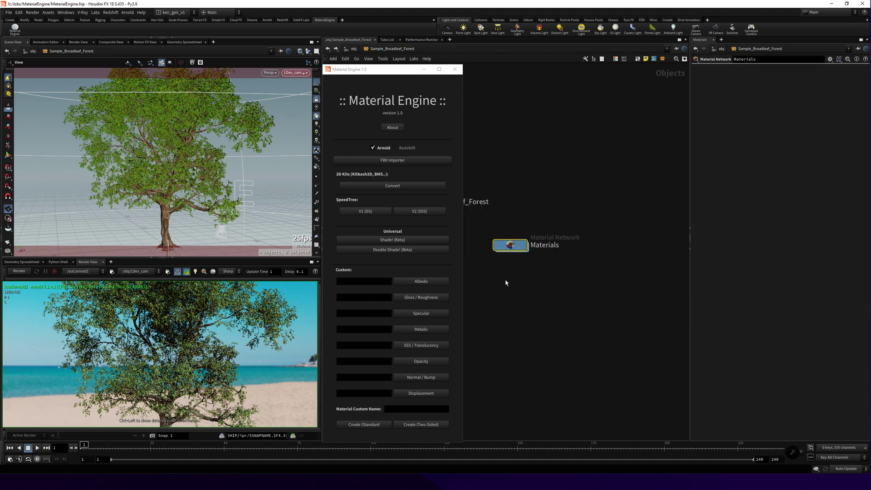
# Convert materials with Material Engine V2 (SSS), accept the texture folder, and open Leaf_2_Spring_Mat.
pyautogui.click(418, 211)
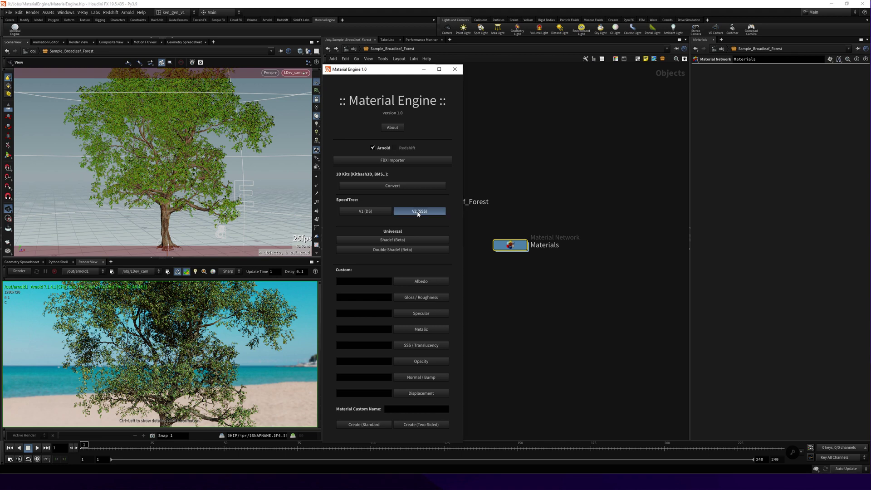
pyautogui.click(520, 327)
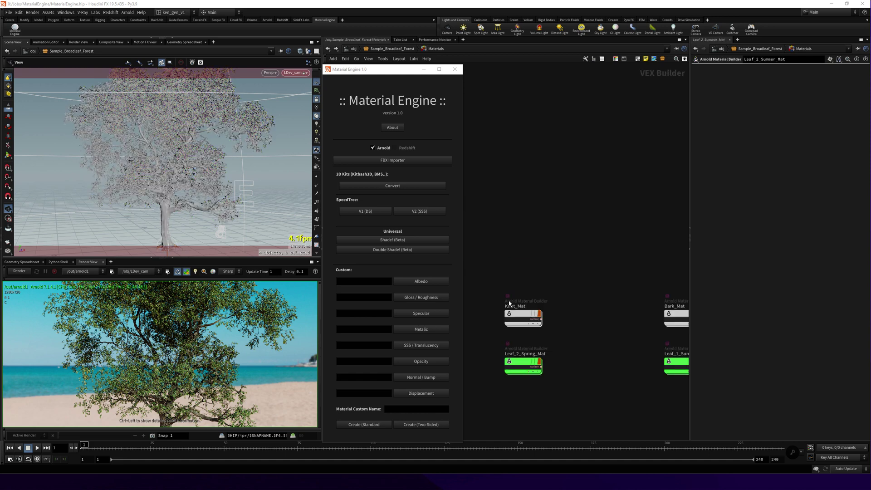
pyautogui.moveTo(516, 259); pyautogui.dragTo(539, 208, button='middle')
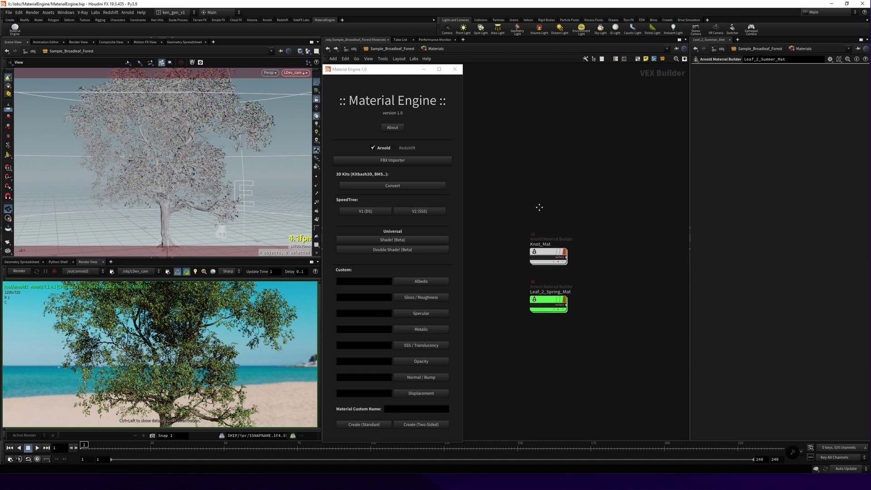
pyautogui.doubleClick(546, 303)
pyautogui.moveTo(564, 339); pyautogui.dragTo(644, 316, button='middle')
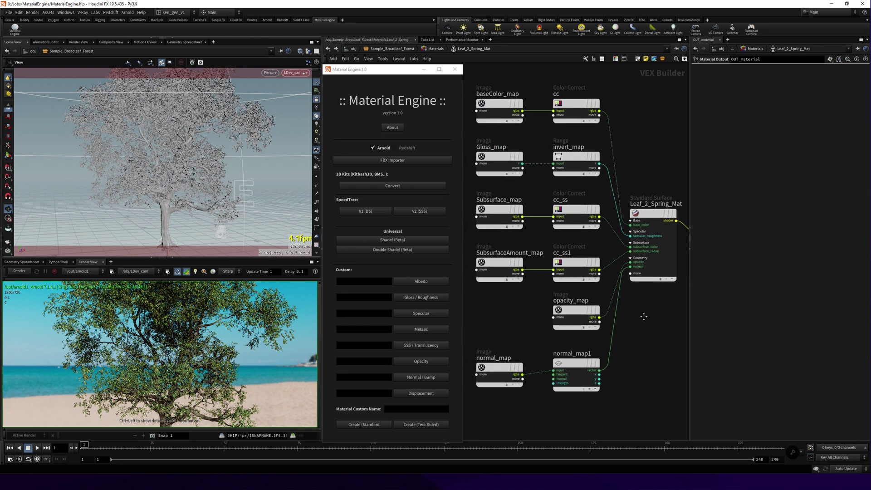
# Review the Leaf_2_Spring_Mat Standard Surface subsurface settings, then return to Sample_Broadleaf_Forest.
pyautogui.click(646, 214)
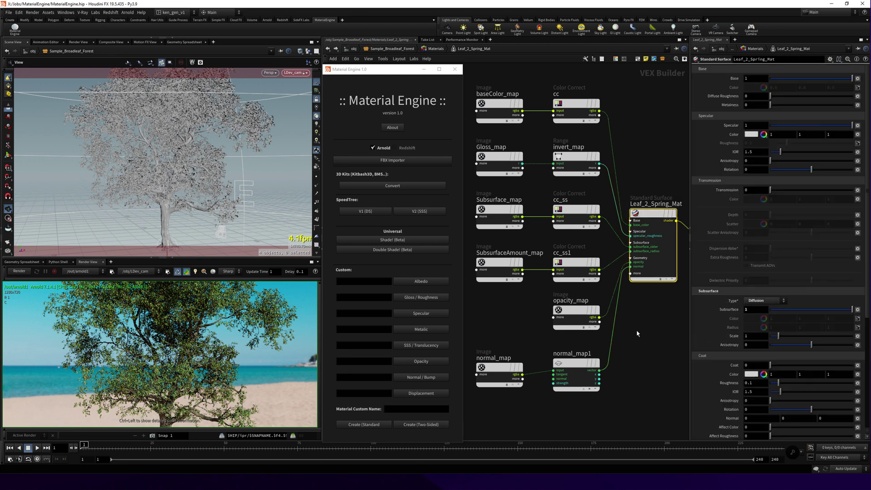
pyautogui.click(398, 50)
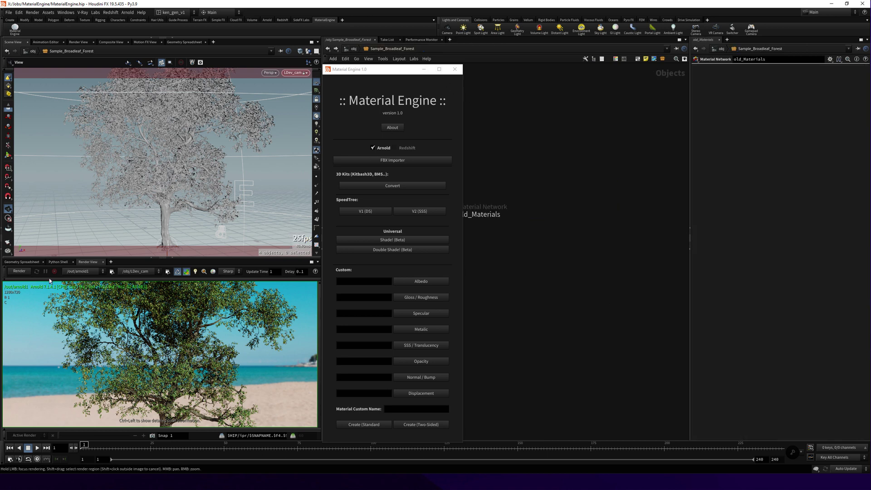
# Re-render the broadleaf tree in Arnold and zoom in on the SSS leaves.
pyautogui.click(18, 270)
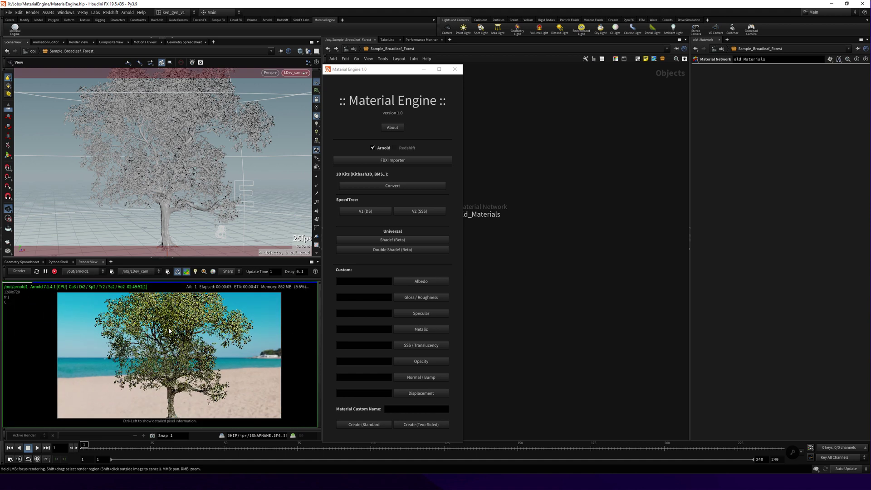
pyautogui.scroll(2, 177, 346)
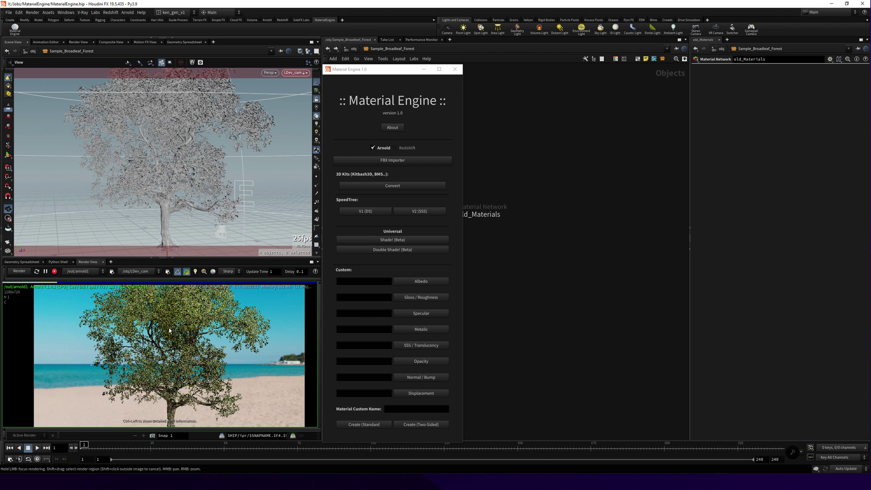